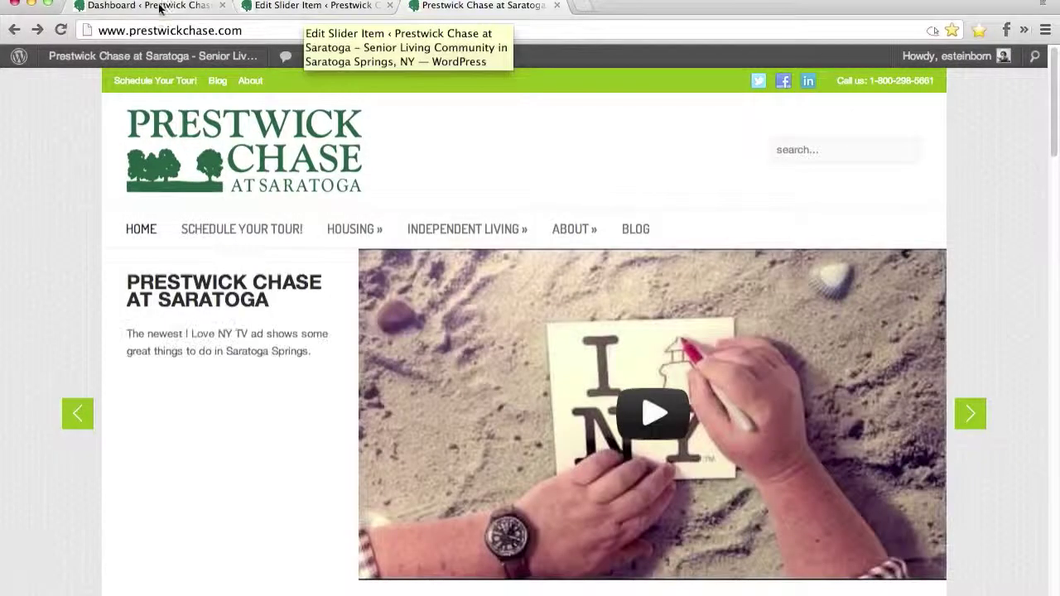
Switch to the WordPress dashboard and start a new slider item
click(162, 7)
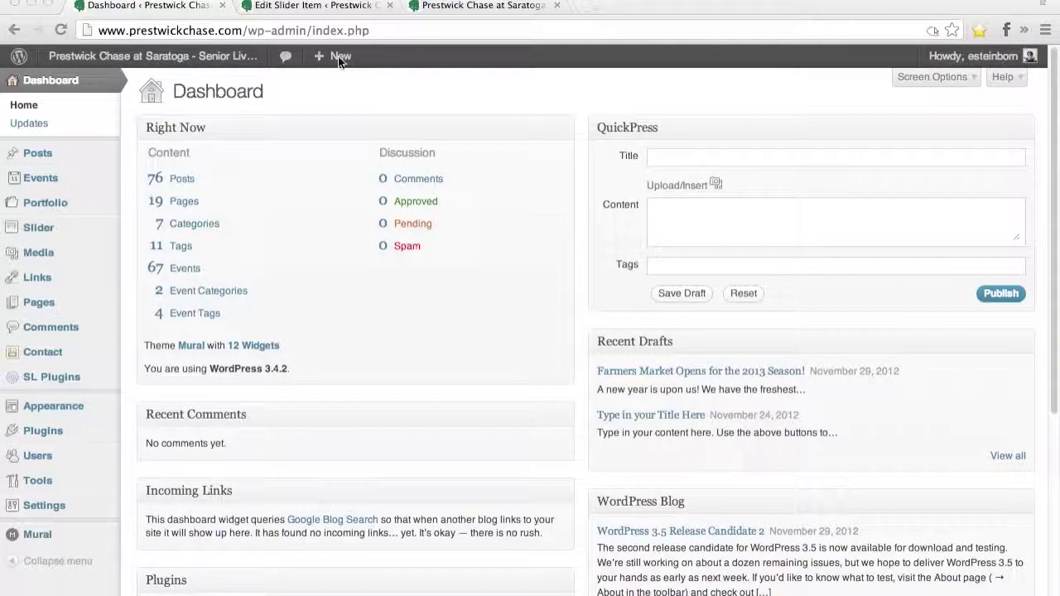
mouse_move(340, 58)
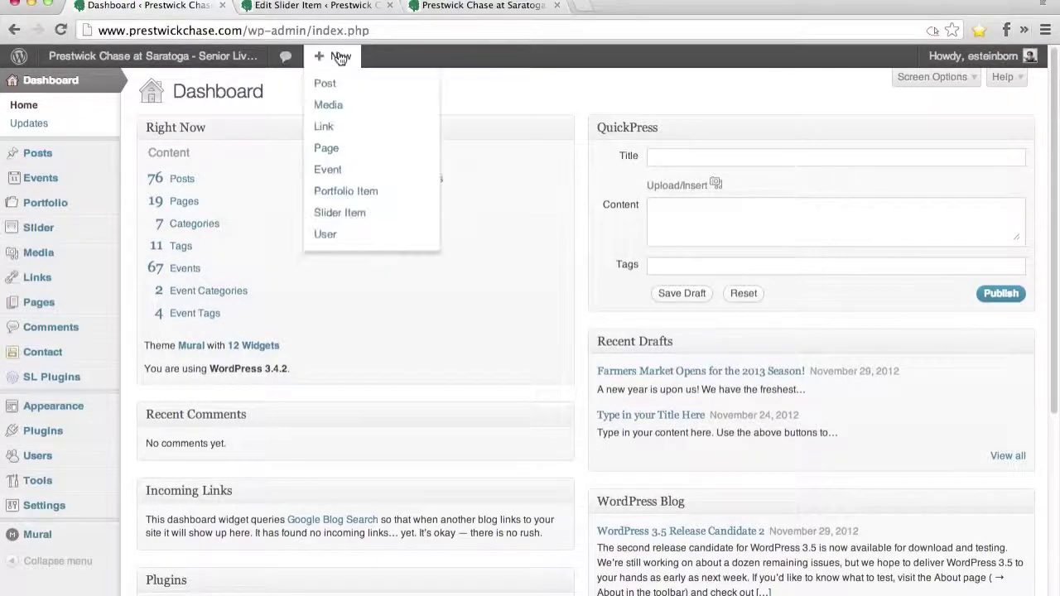
click(340, 213)
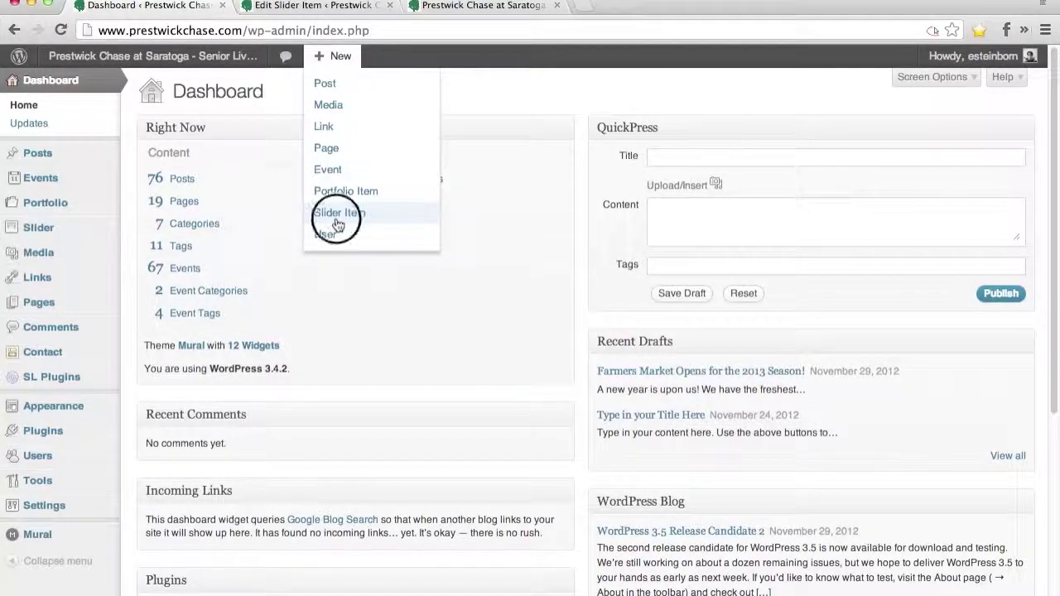
Reload the live homepage, and examine the existing slider item's title, description text, button shortcode and the available theme shortcodes
click(331, 7)
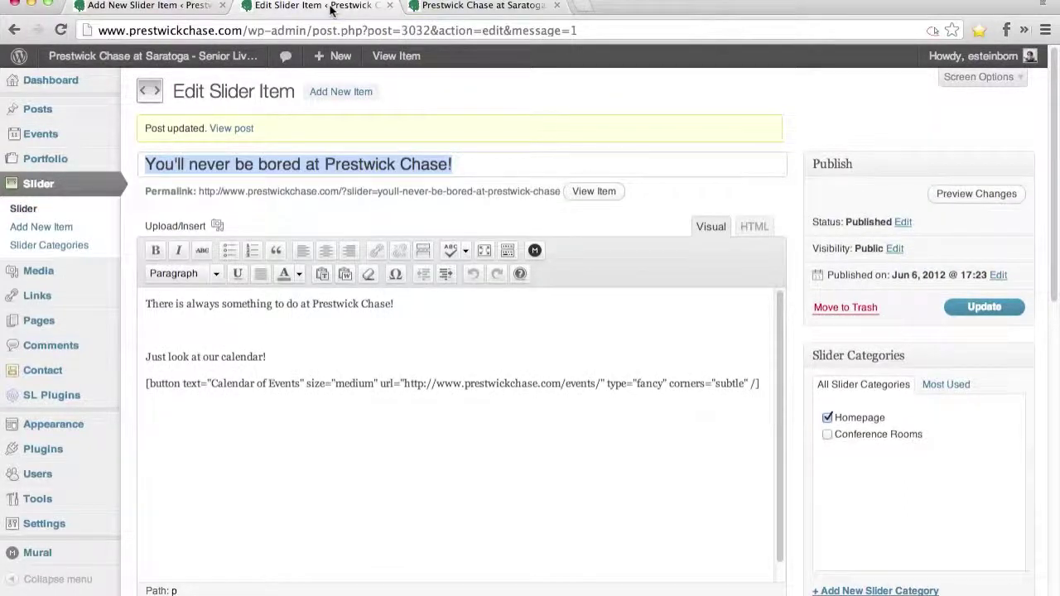
click(497, 9)
key(super+r)
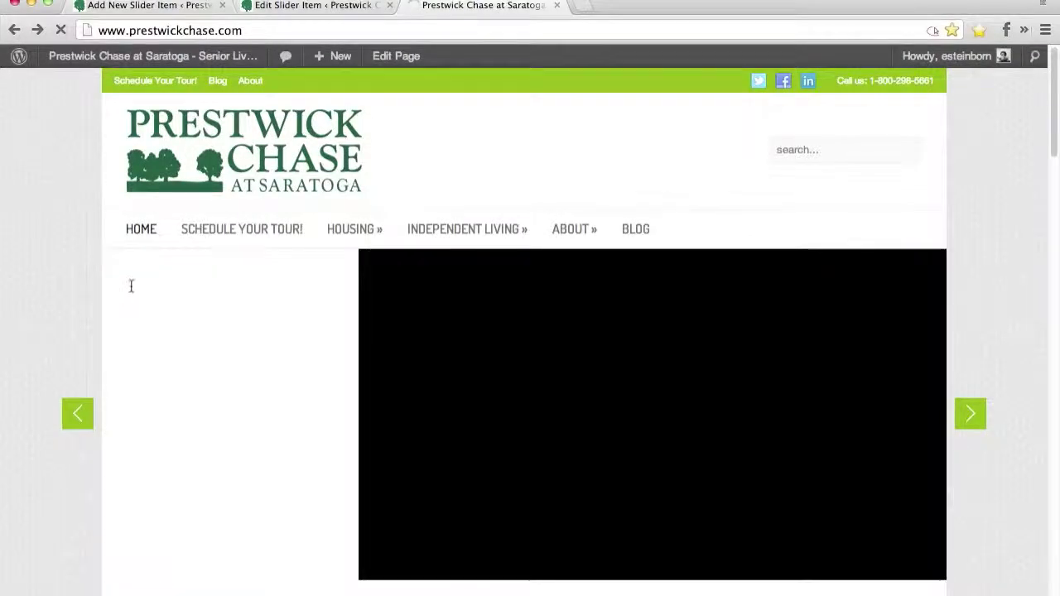
click(334, 7)
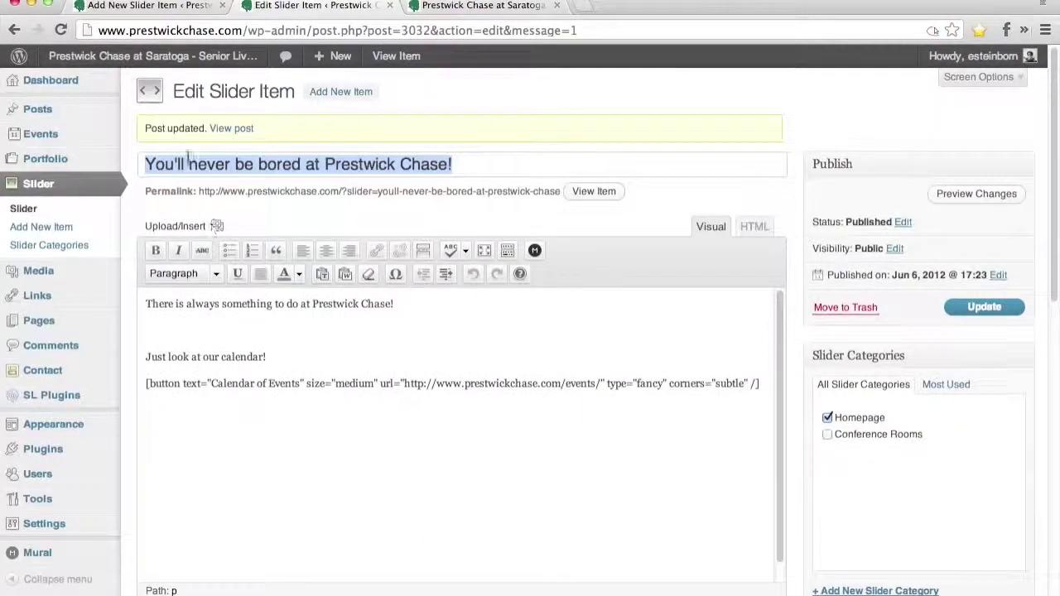
drag(171, 314, 423, 310)
drag(279, 357, 93, 272)
click(170, 341)
drag(149, 382, 754, 386)
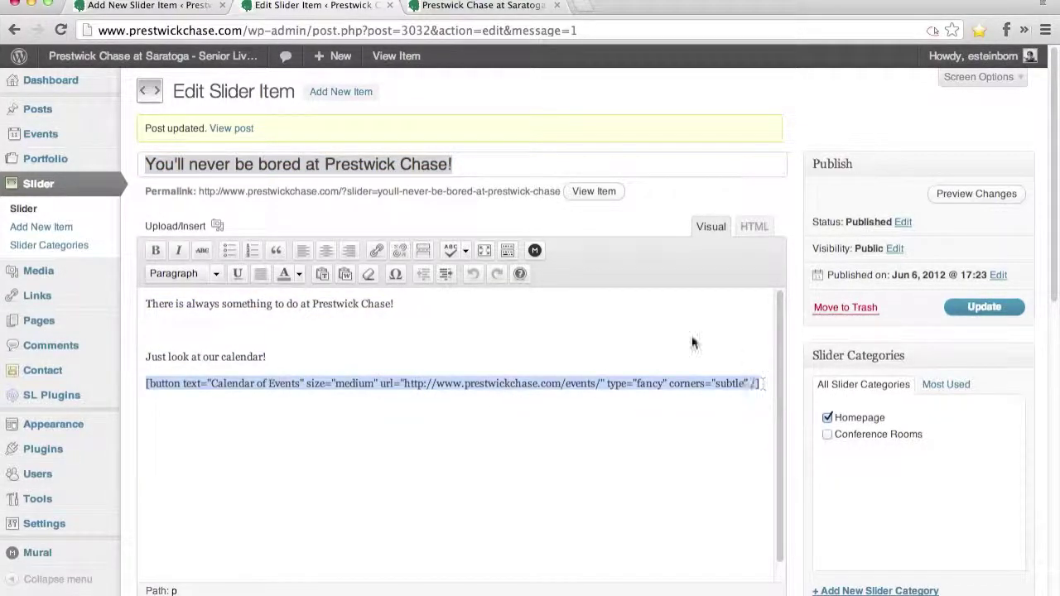
click(536, 250)
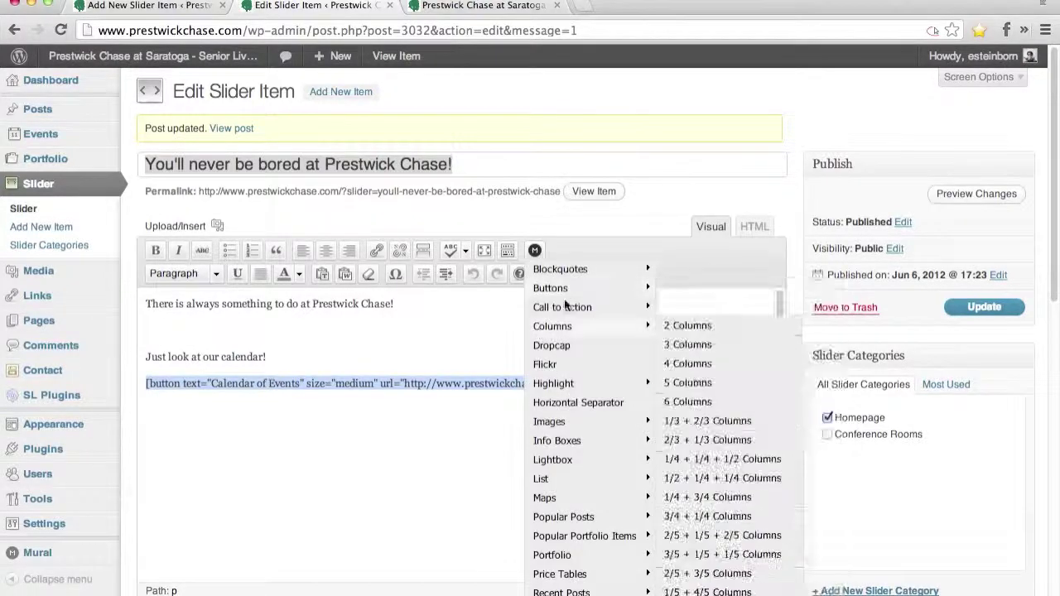
click(463, 320)
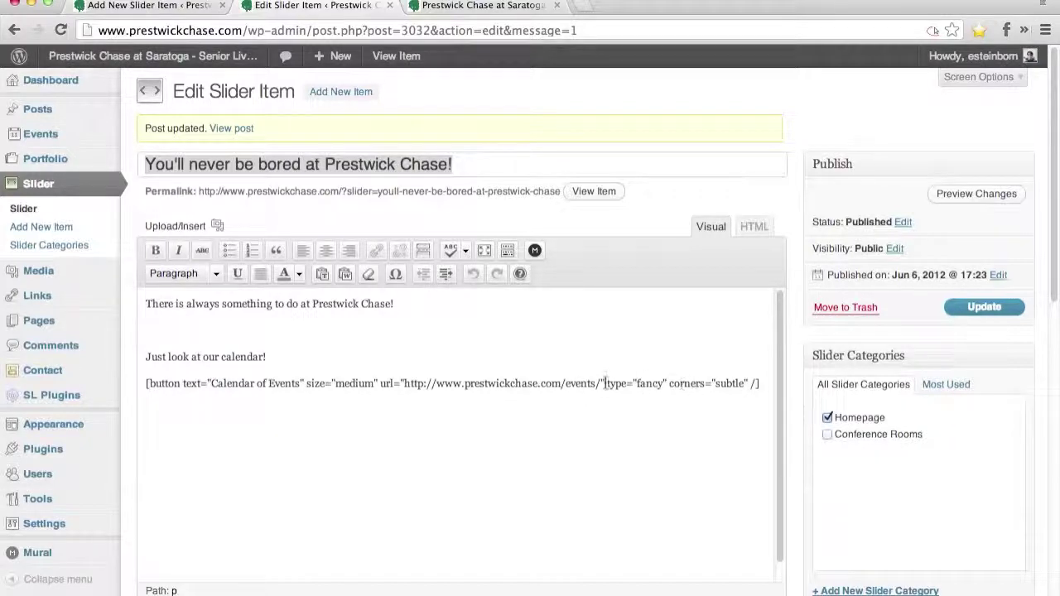
Examine the existing slider item's category assignment and featured image, checking the live homepage in between
scroll(606, 383, down, 1)
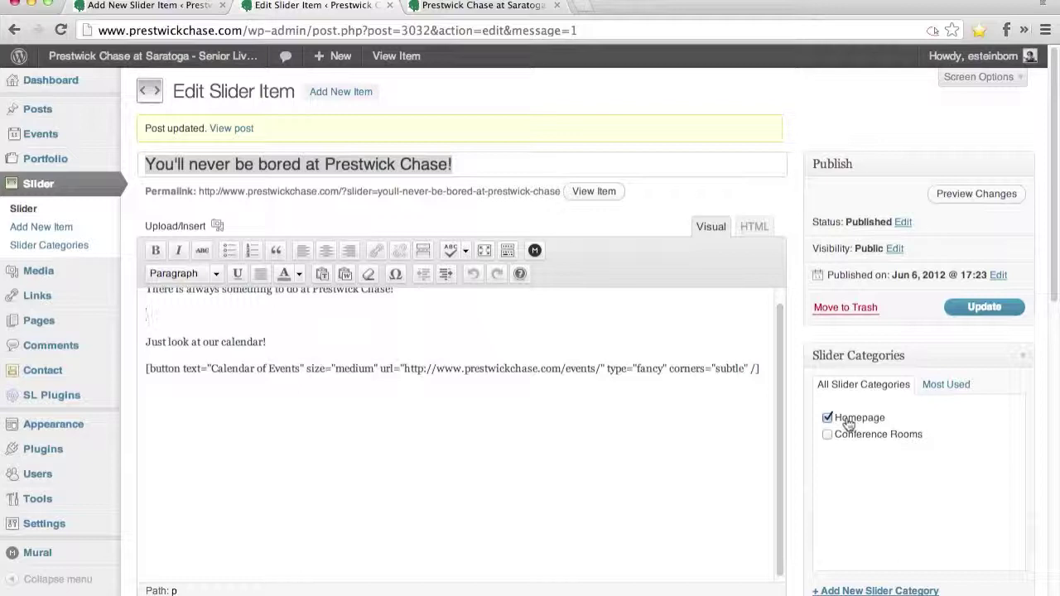
scroll(787, 272, down, 3)
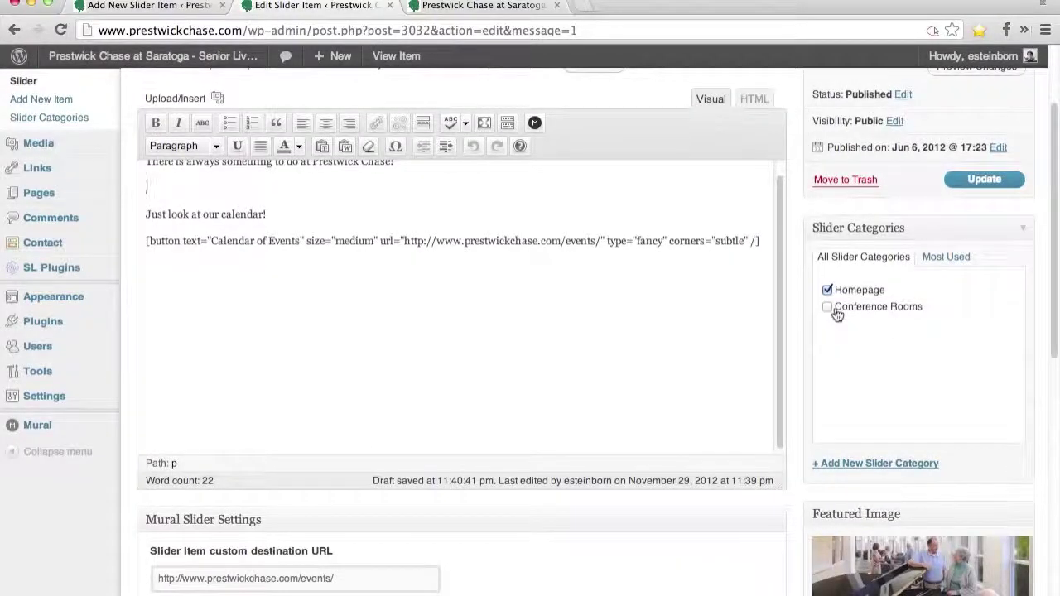
scroll(793, 284, down, 1)
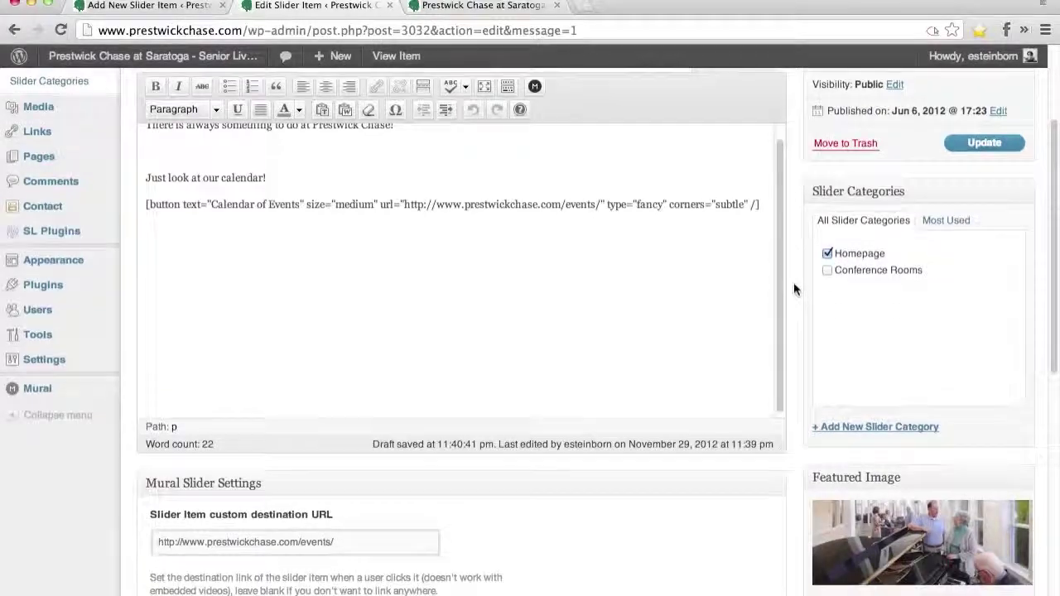
scroll(794, 283, up, 4)
scroll(287, 324, down, 1)
scroll(315, 331, up, 2)
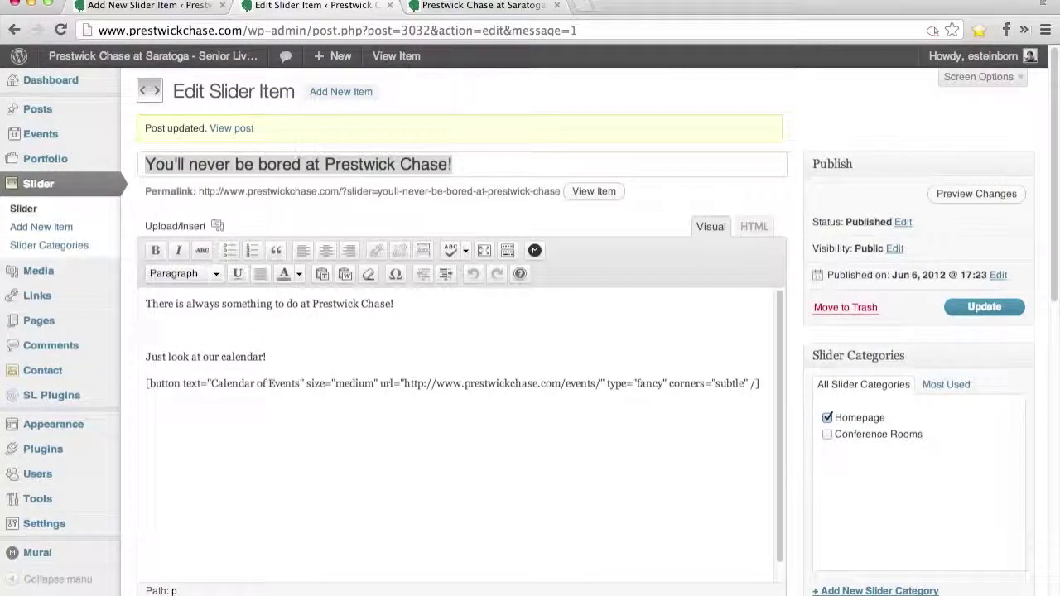
click(522, 8)
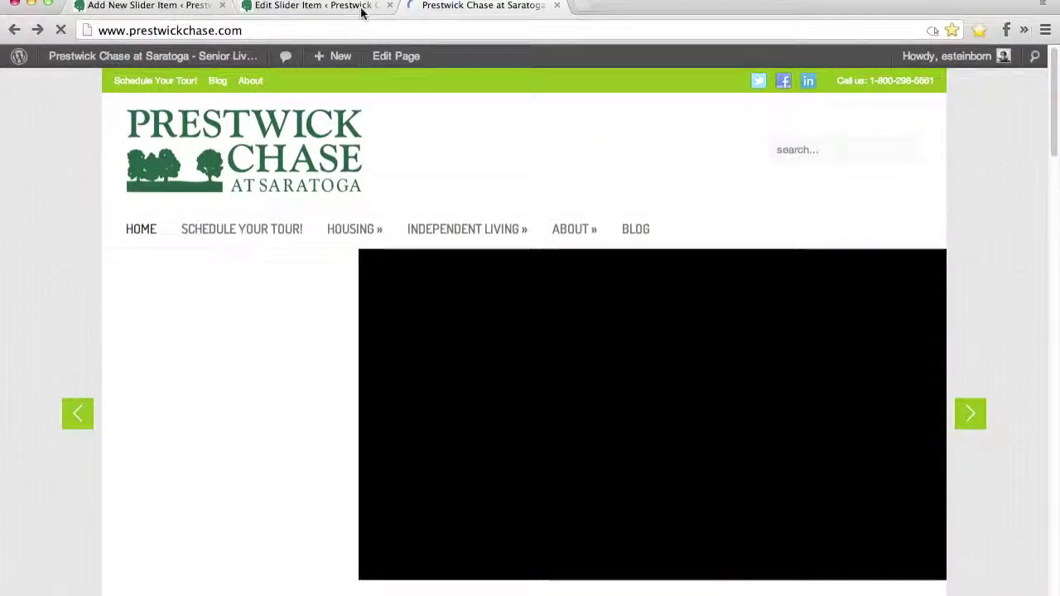
click(360, 8)
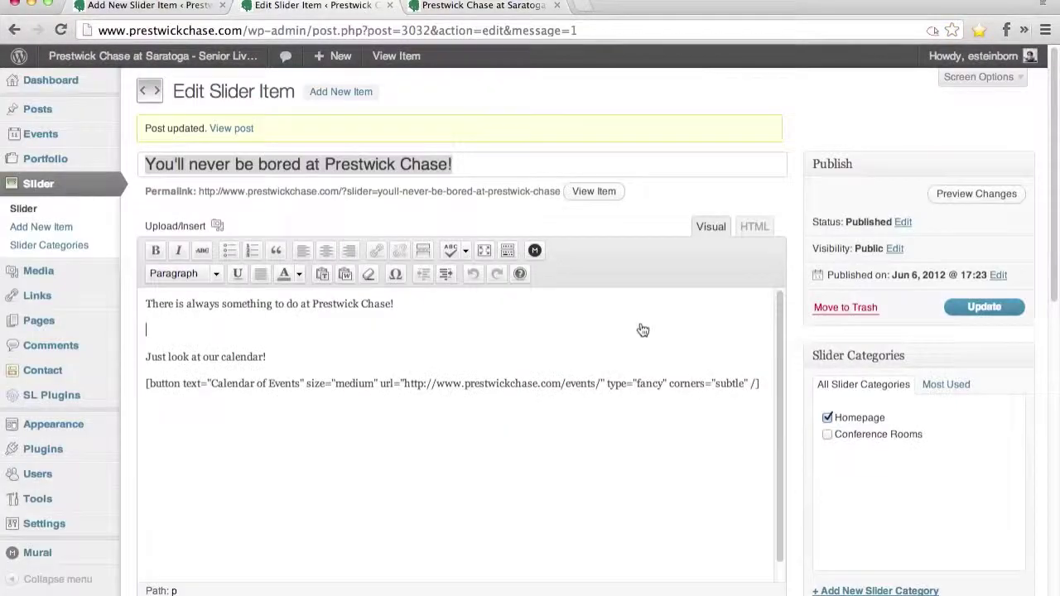
scroll(804, 386, down, 8)
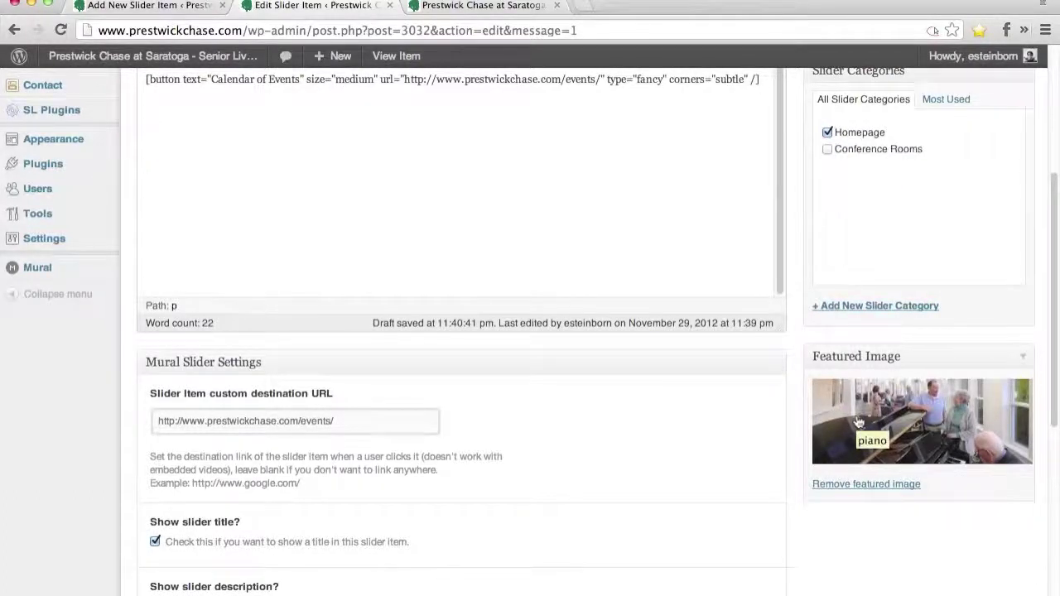
Title the new slider item "Test Slider Item's Title" and enter "This is the content of the slider item" as its content
click(166, 5)
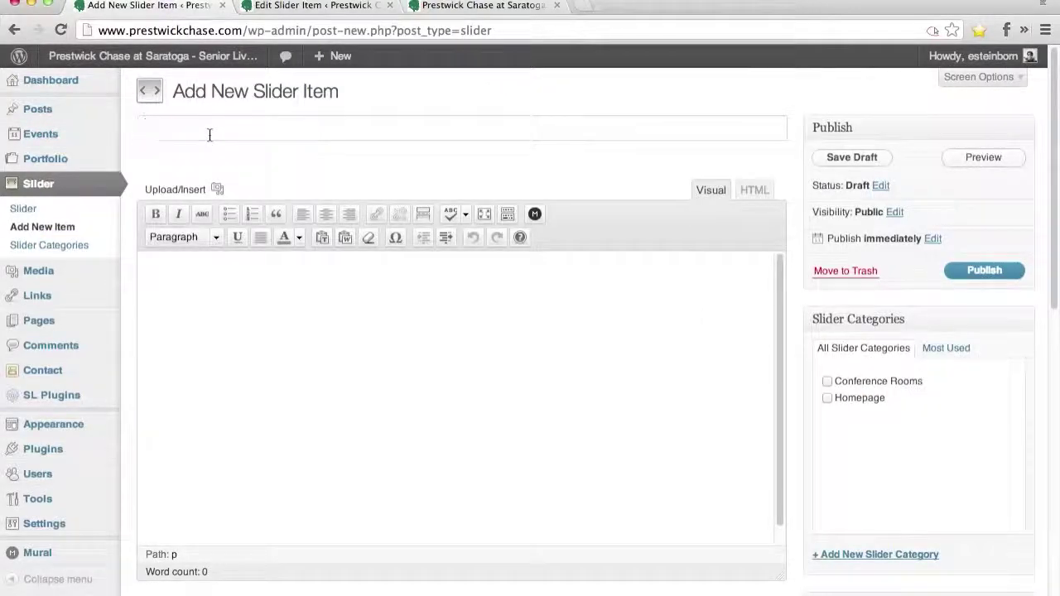
text(Test Slider Item)
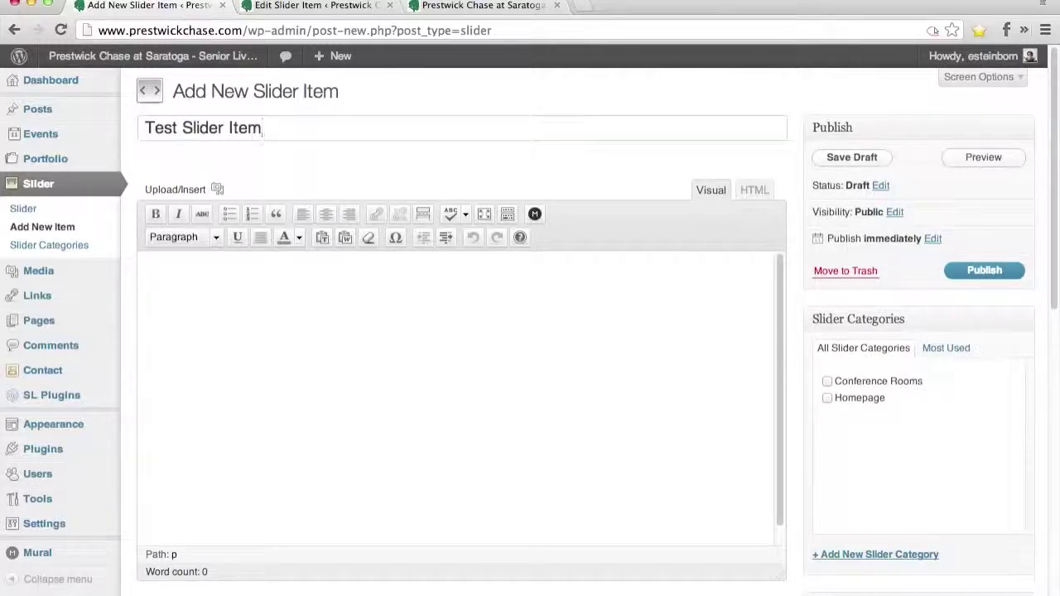
text('s Title)
key(Tab)
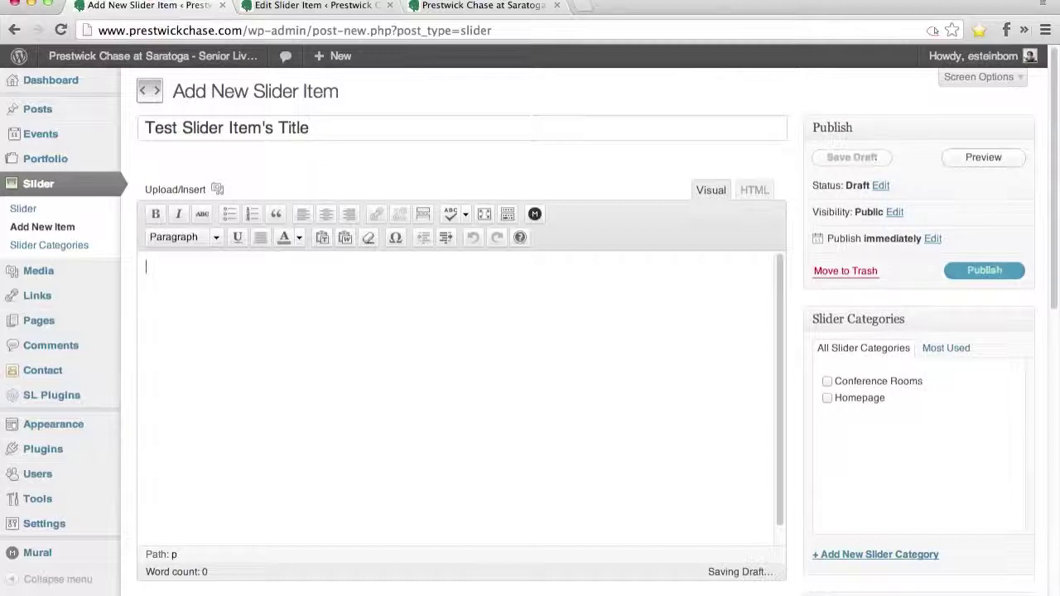
text(This is th)
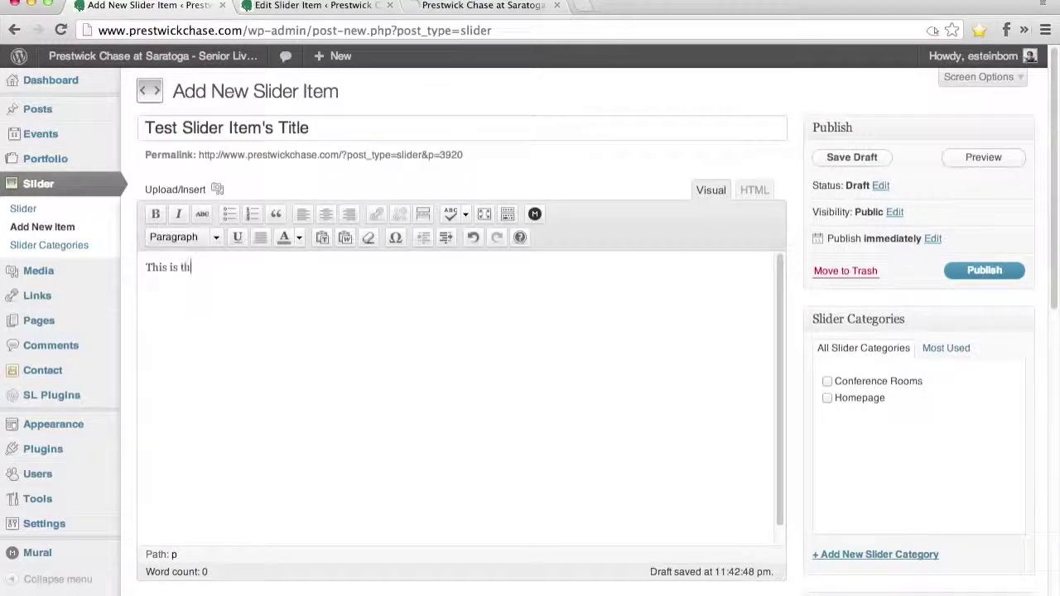
text(e content c)
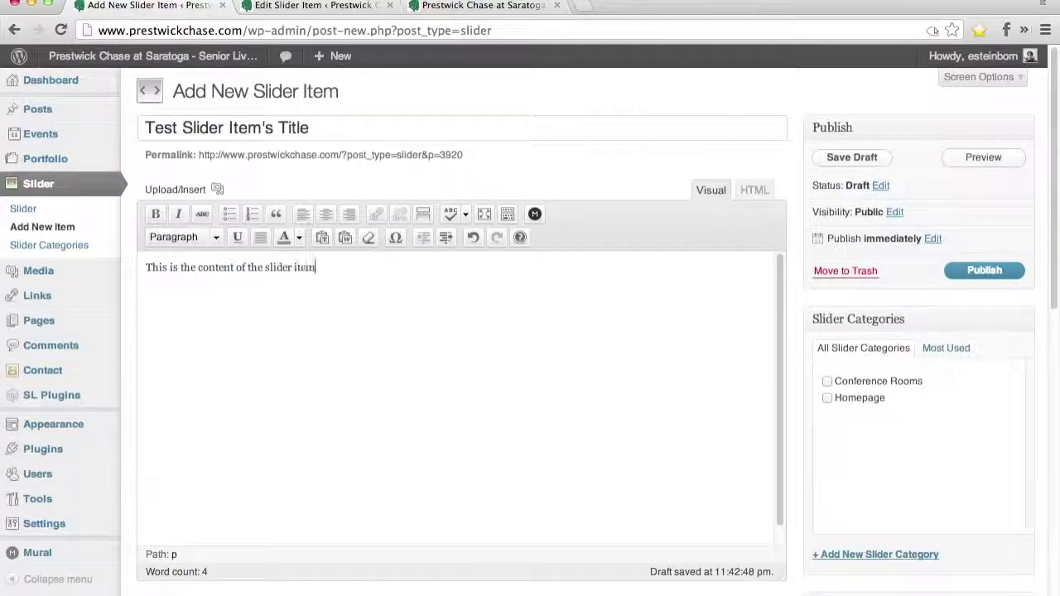
Assign the new slider item to the Homepage category and set the flag-day picture from the Media Library as its featured image
scroll(829, 364, down, 1)
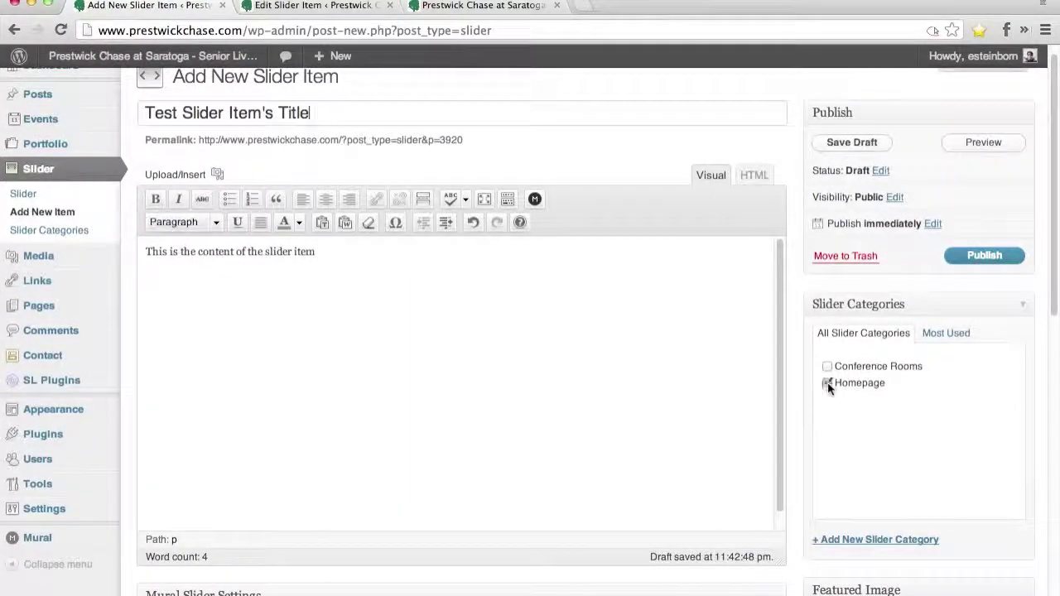
scroll(796, 395, down, 5)
click(861, 446)
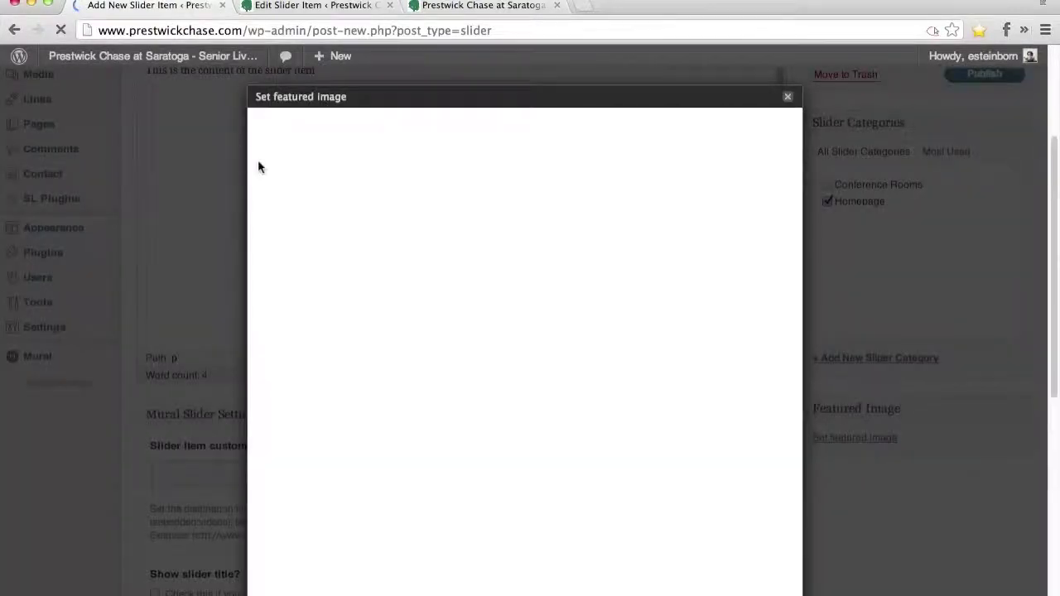
click(426, 131)
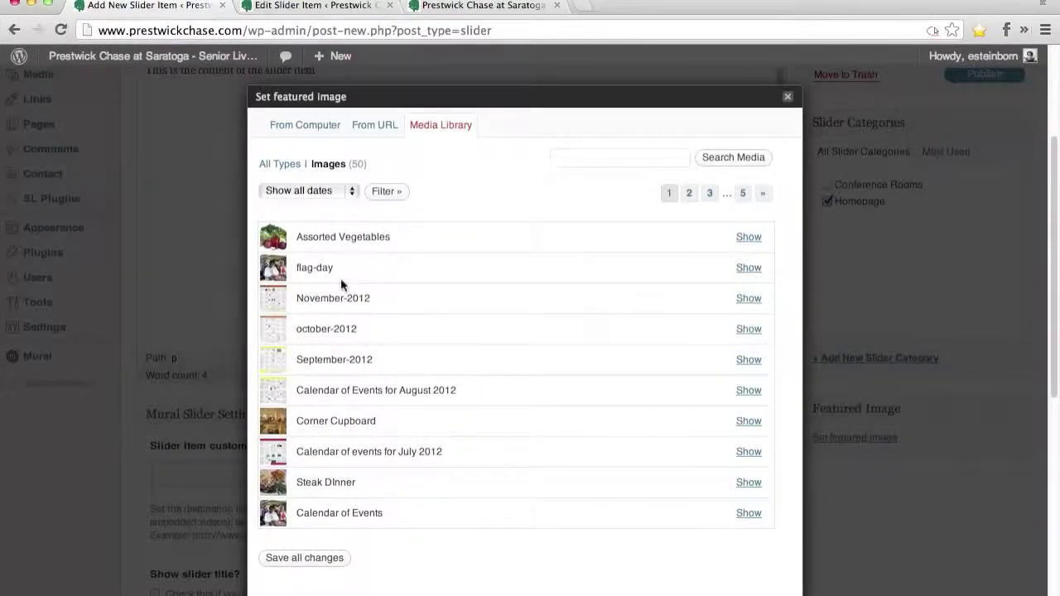
click(748, 268)
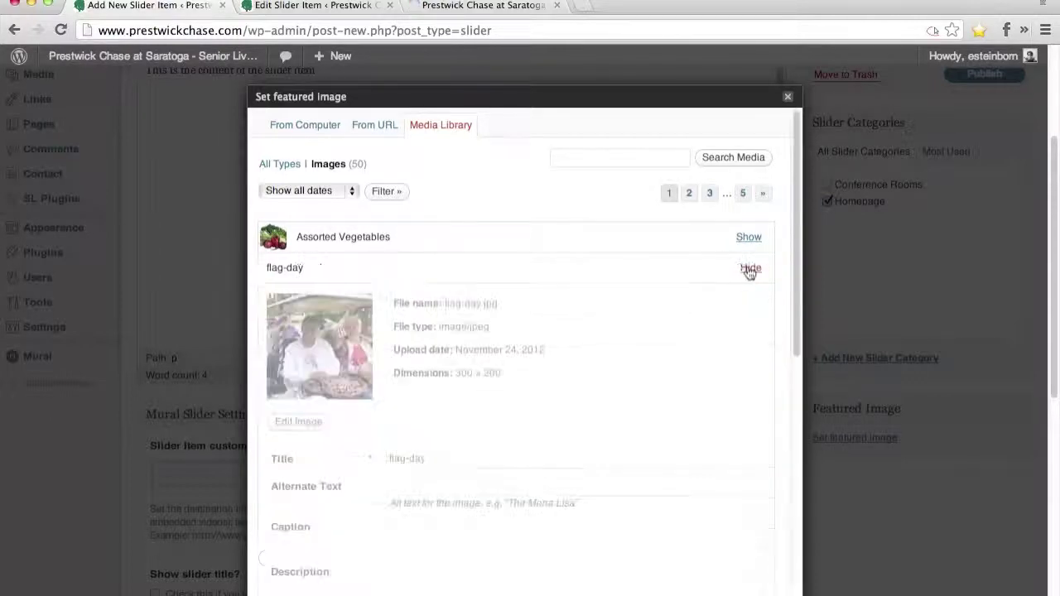
scroll(534, 263, down, 4)
click(539, 492)
click(787, 96)
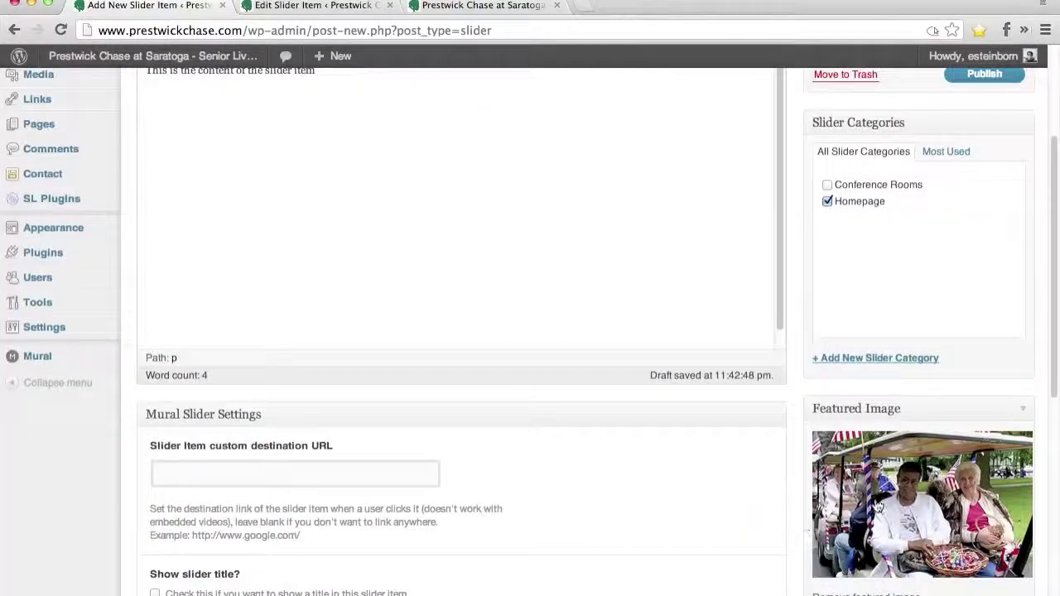
Review the new item's Mural Slider Settings and the live homepage, and compare the existing item's custom destination URL with its button shortcode link
scroll(378, 412, down, 3)
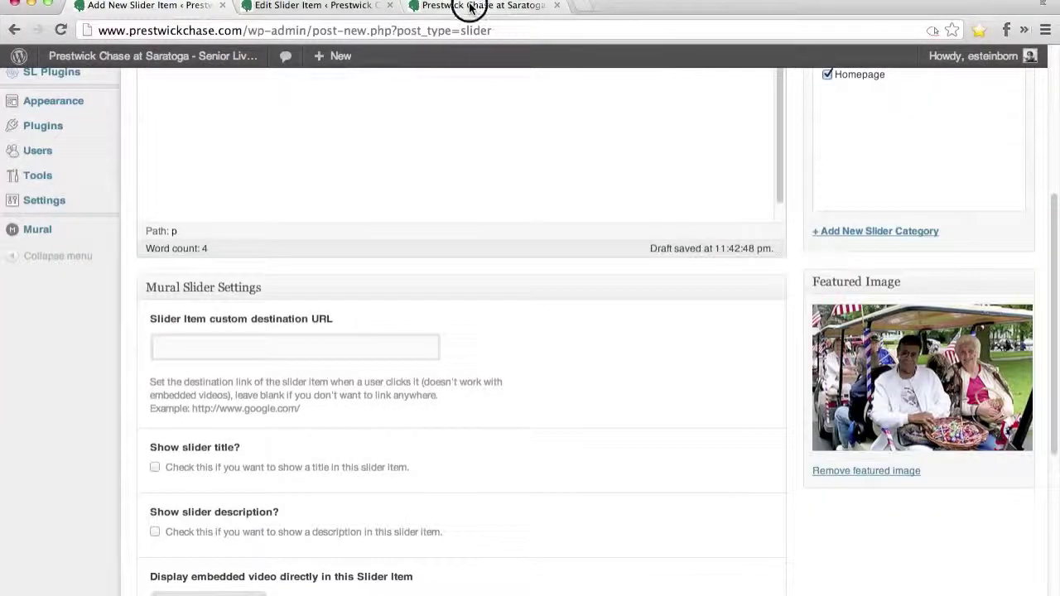
click(468, 7)
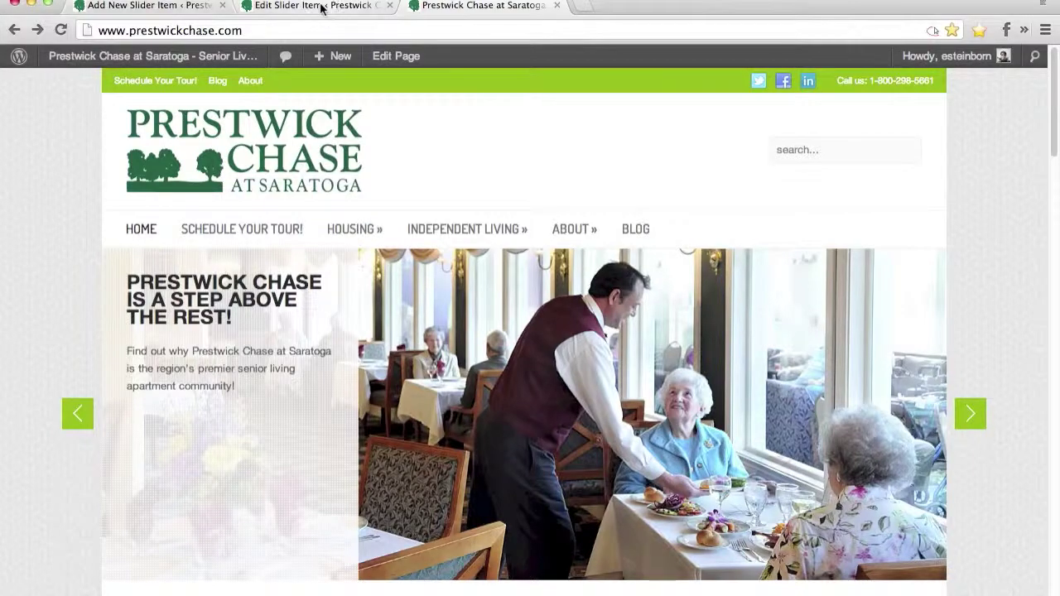
click(108, 7)
scroll(299, 429, down, 3)
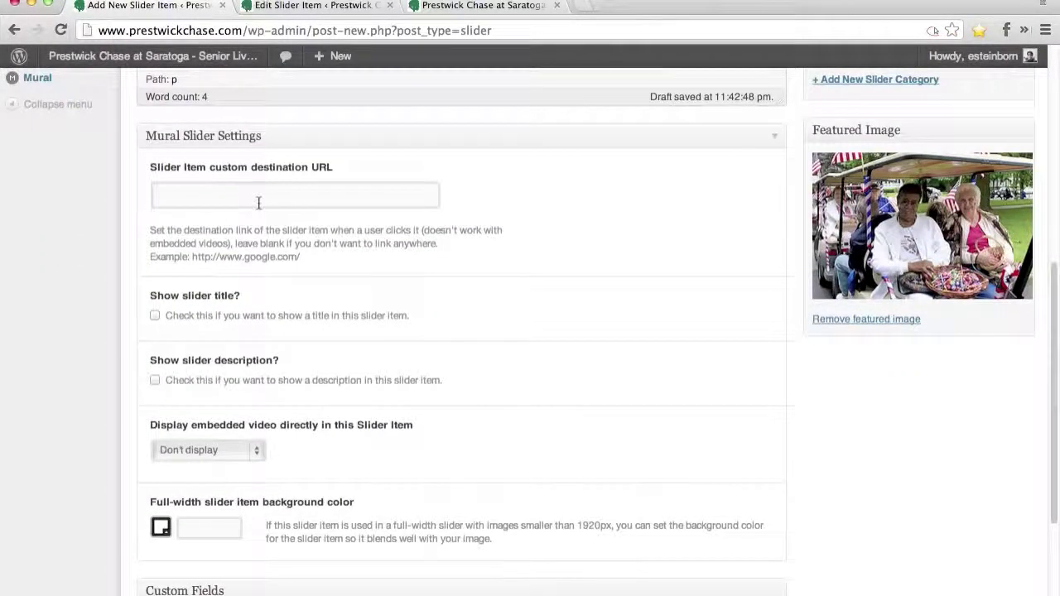
click(327, 13)
scroll(341, 505, down, 1)
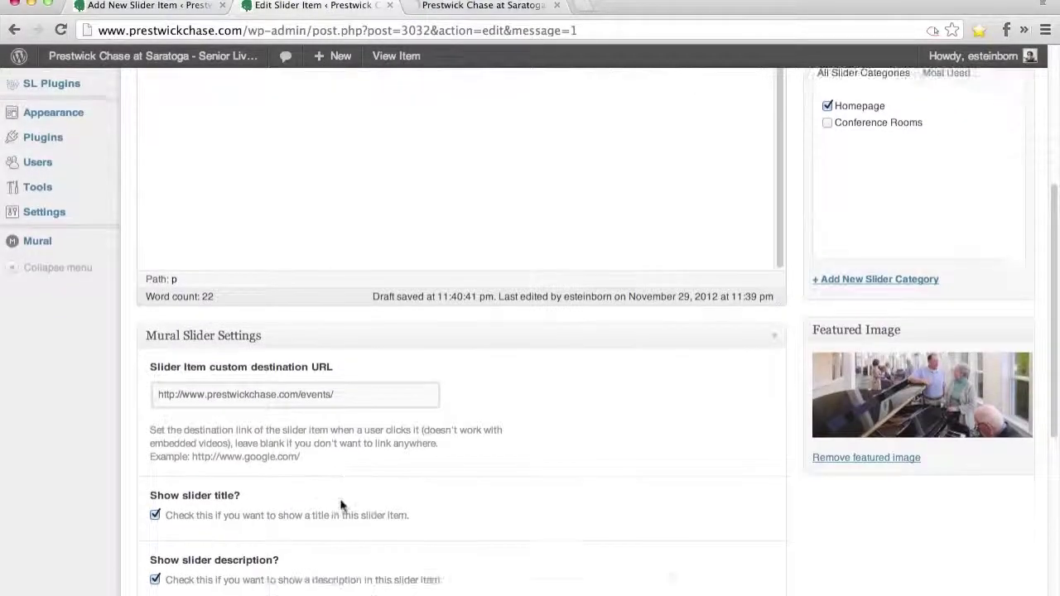
scroll(340, 505, down, 3)
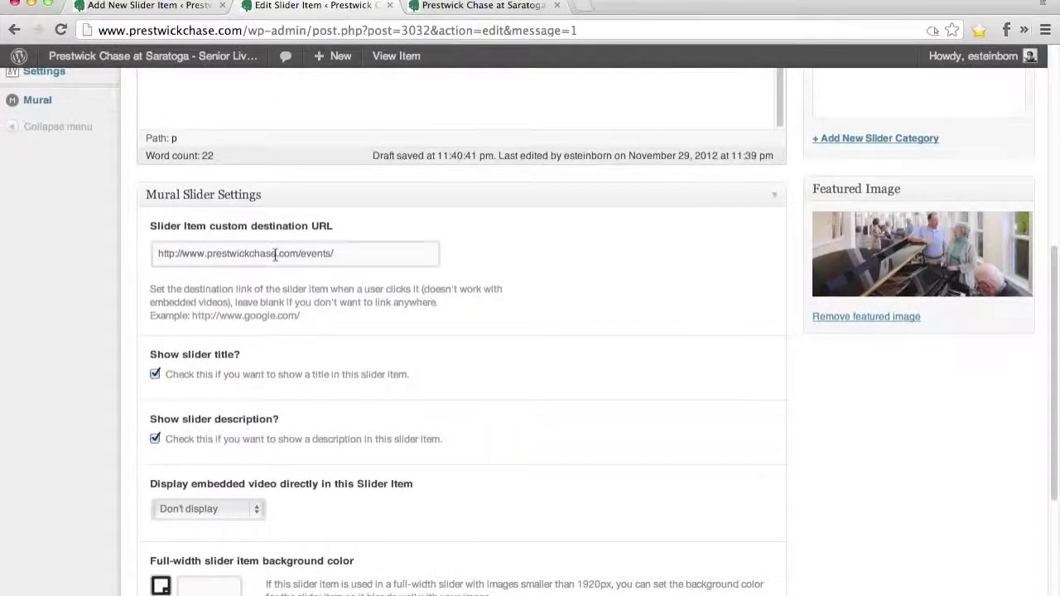
scroll(276, 255, up, 5)
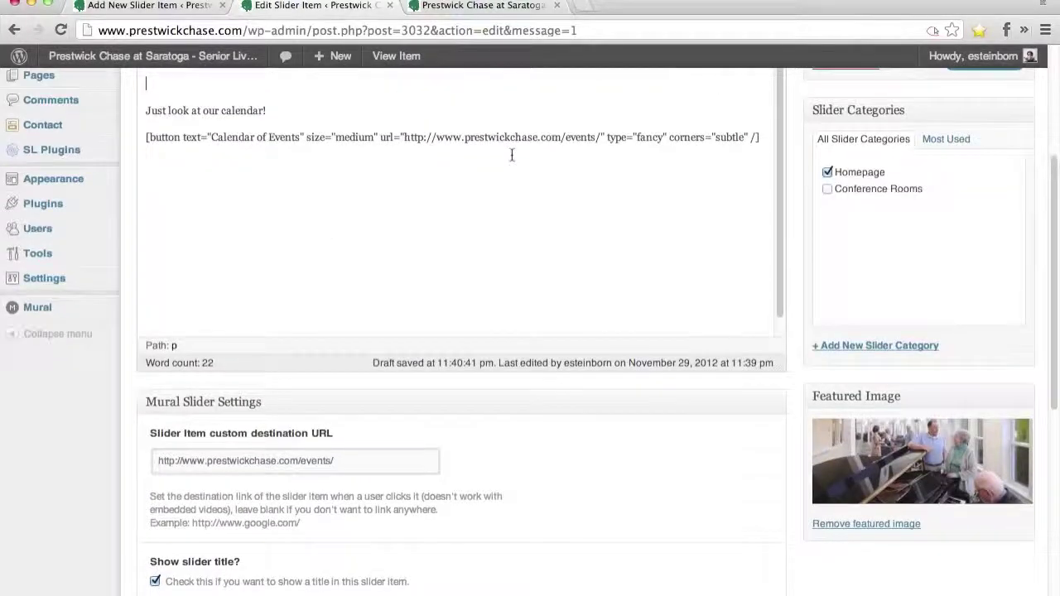
drag(405, 137, 600, 139)
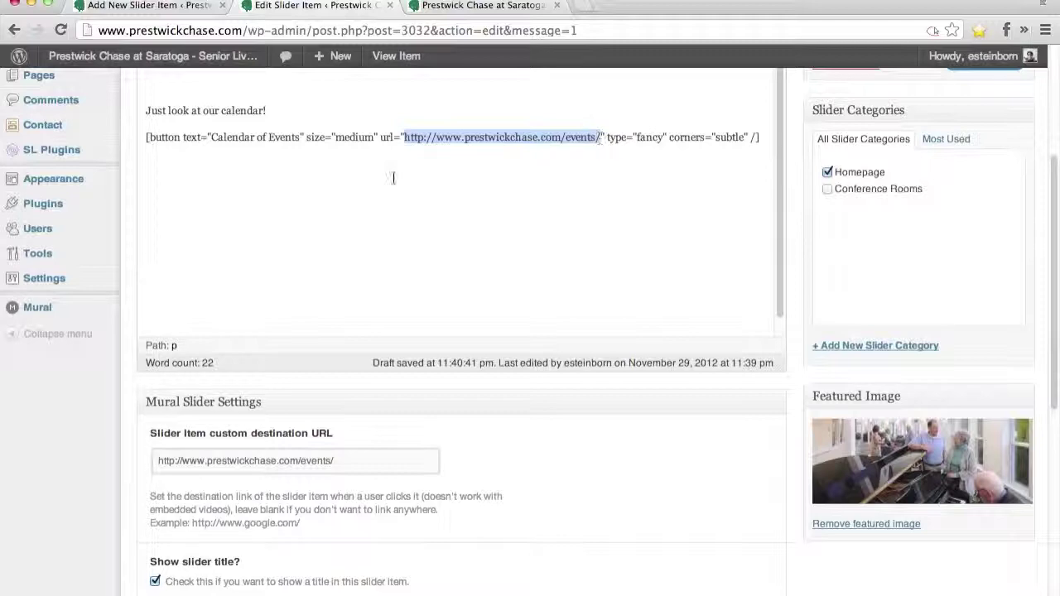
scroll(249, 331, down, 3)
scroll(165, 427, up, 5)
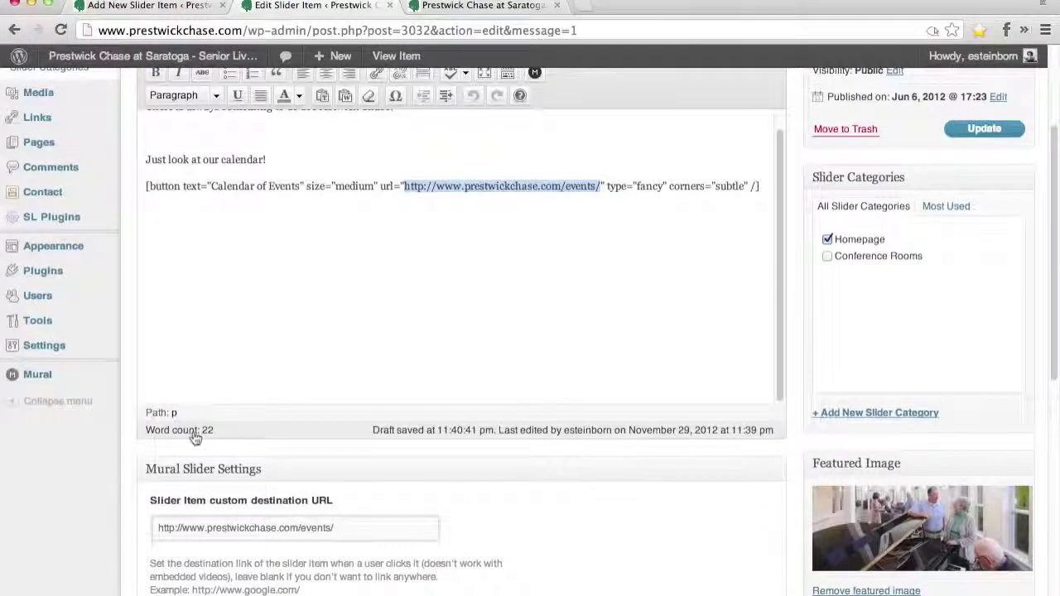
scroll(195, 437, down, 7)
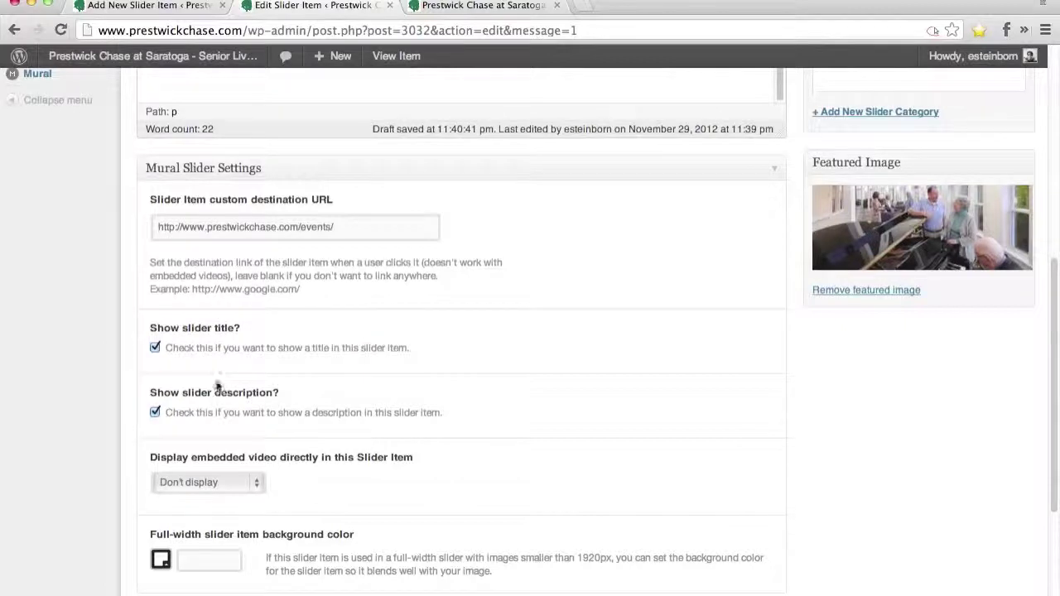
Enable showing the slider title and slider description for the new slider item
click(189, 6)
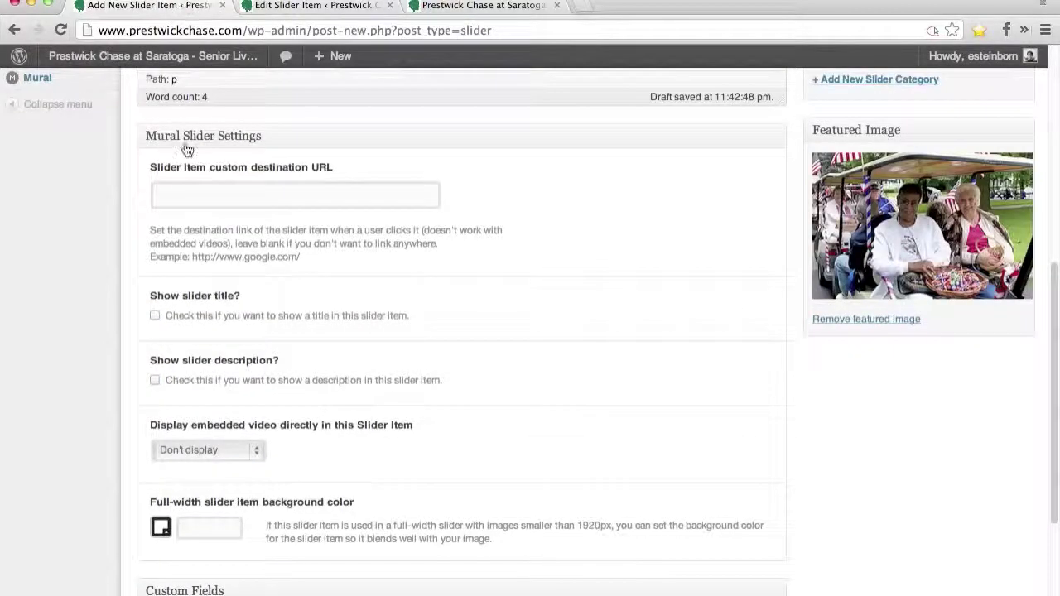
click(155, 315)
click(257, 450)
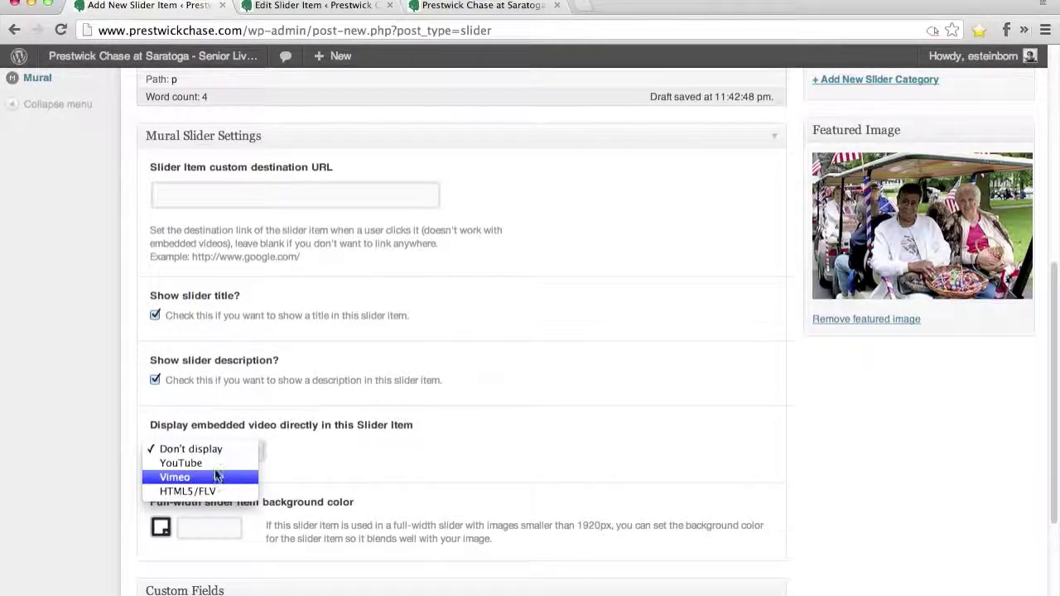
click(277, 447)
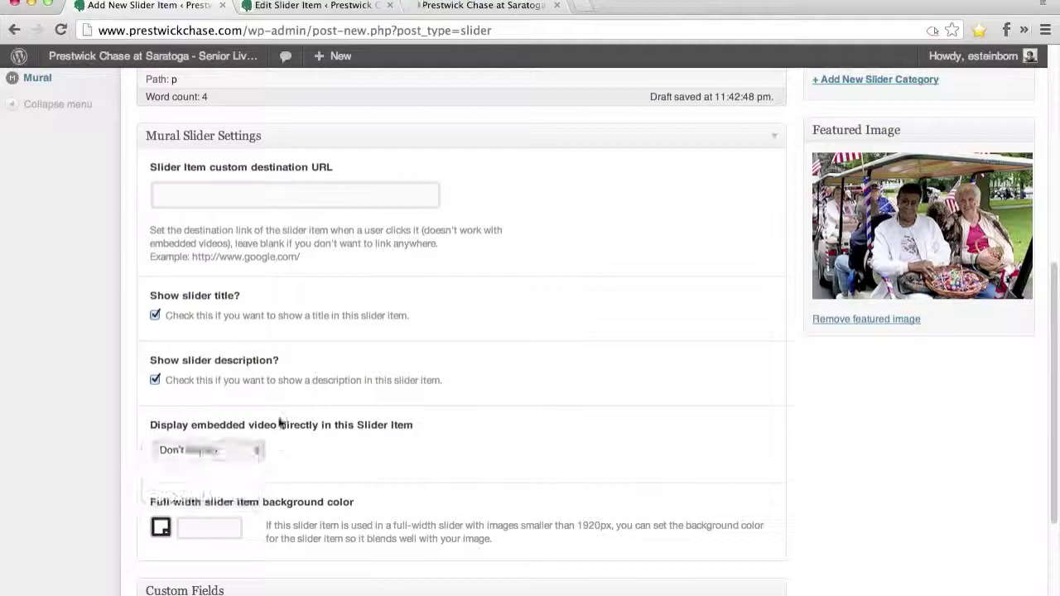
Try the YouTube and Vimeo embedded video options for the new slider item and set the video display back to Don't display
scroll(247, 423, down, 3)
scroll(241, 324, down, 1)
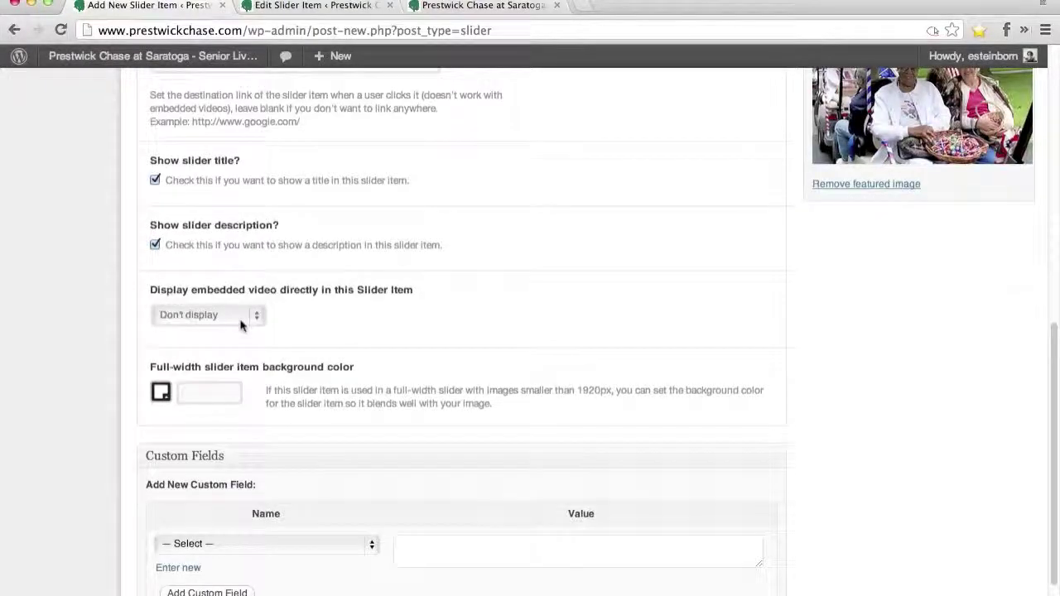
click(241, 307)
click(234, 324)
click(219, 406)
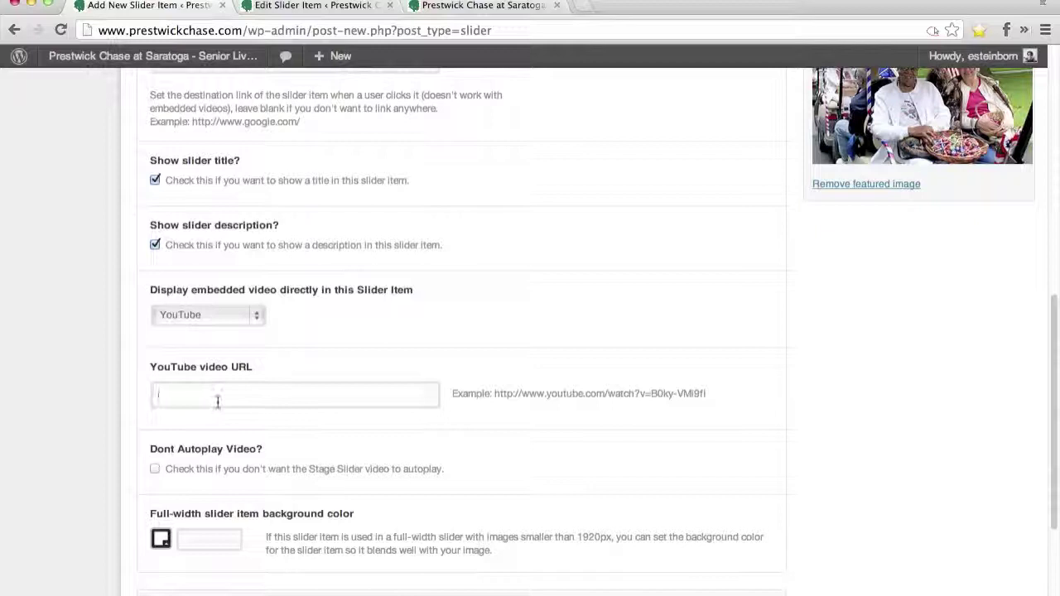
click(243, 315)
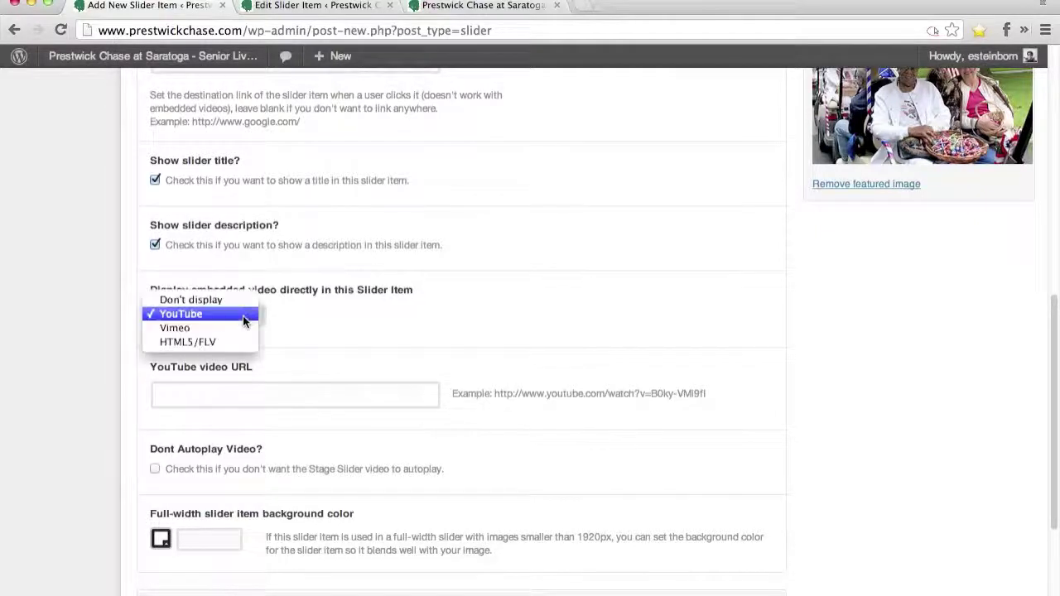
click(220, 331)
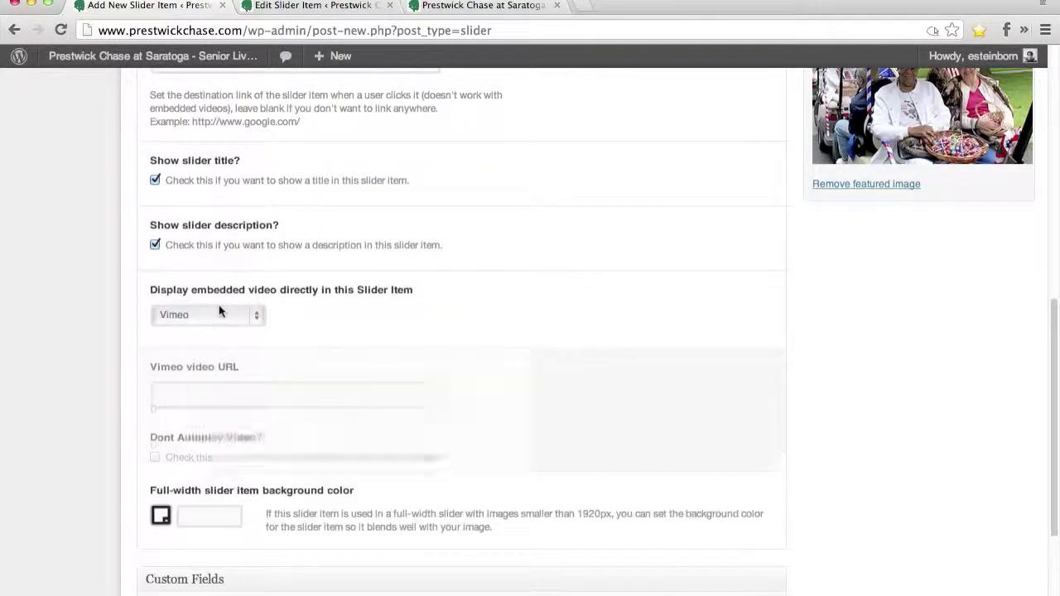
click(227, 323)
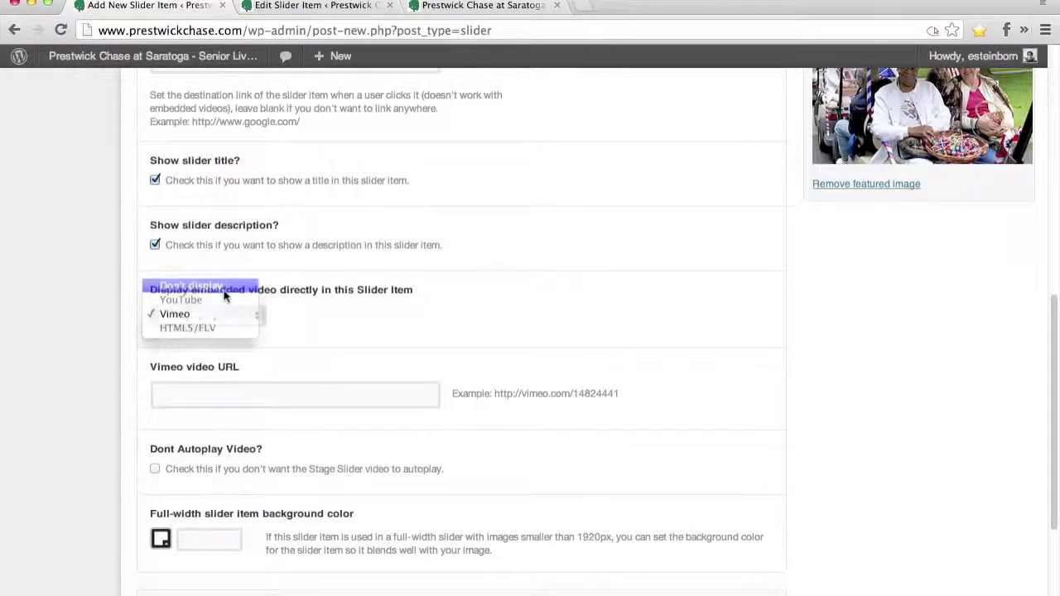
click(220, 288)
Save the new slider item as a draft and return to its edit page after viewing the live homepage
scroll(56, 320, down, 2)
scroll(481, 539, up, 5)
scroll(485, 520, up, 5)
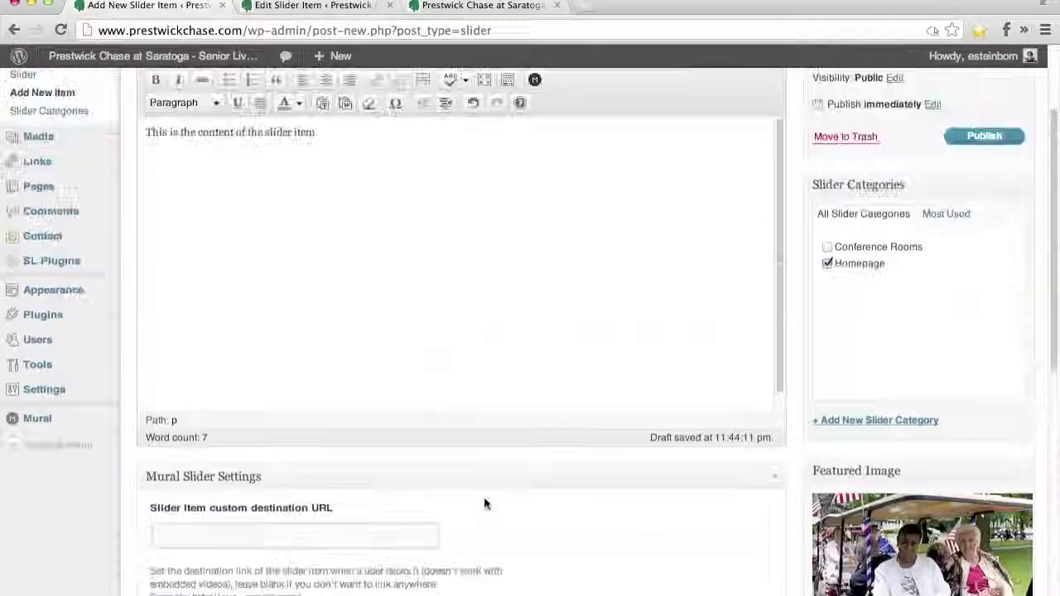
scroll(617, 497, up, 2)
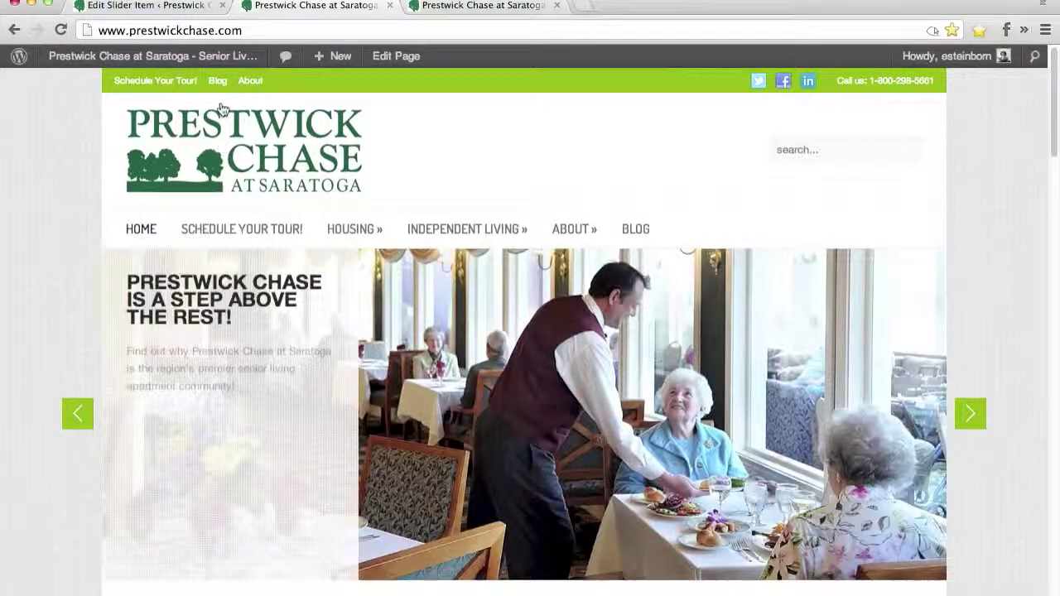
click(130, 7)
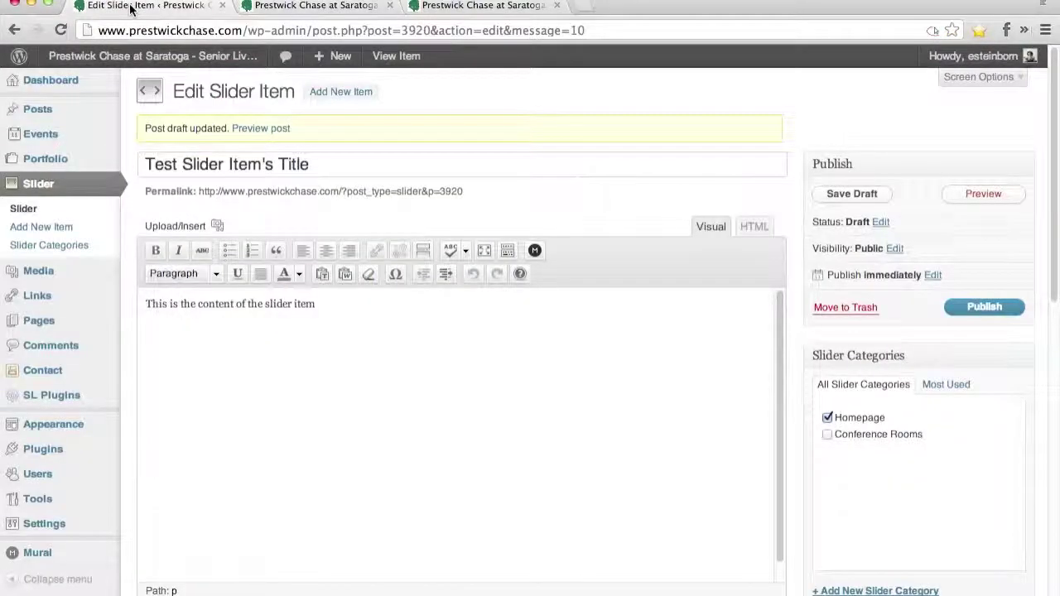